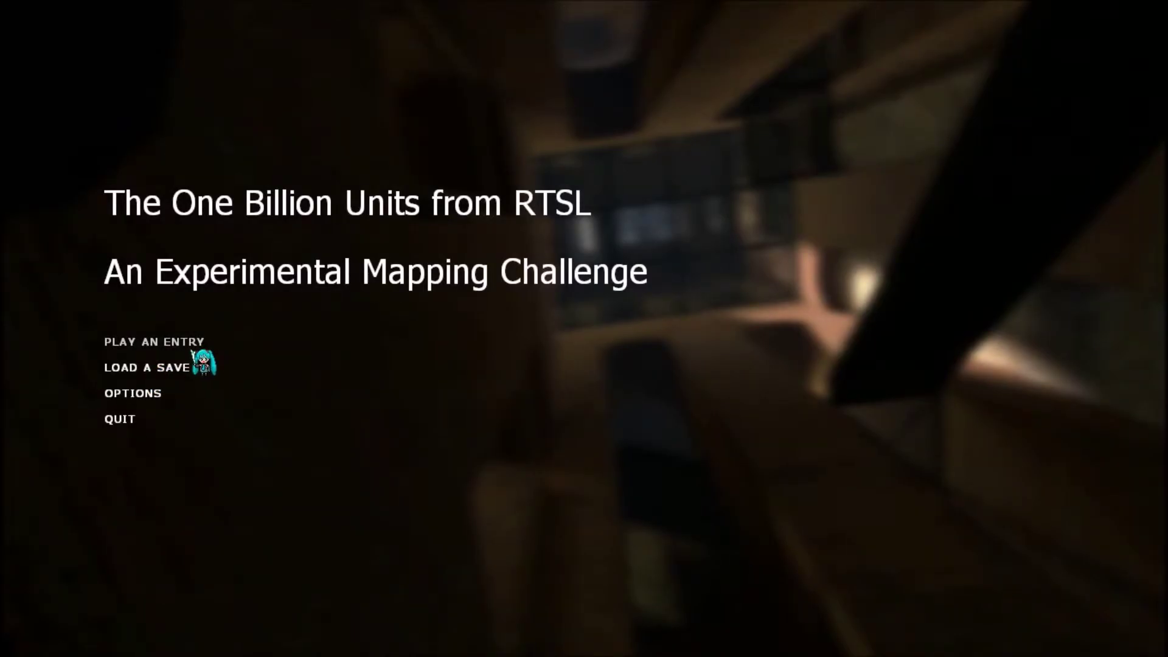
pyautogui.click(187, 343)
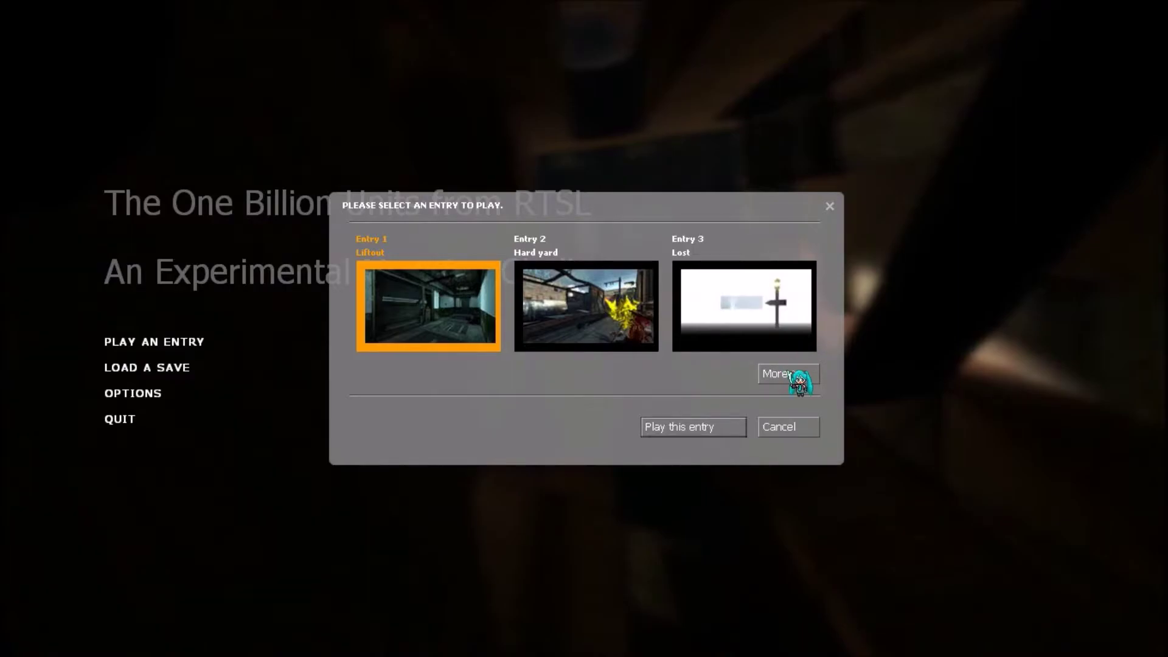
pyautogui.click(790, 376)
pyautogui.click(369, 380)
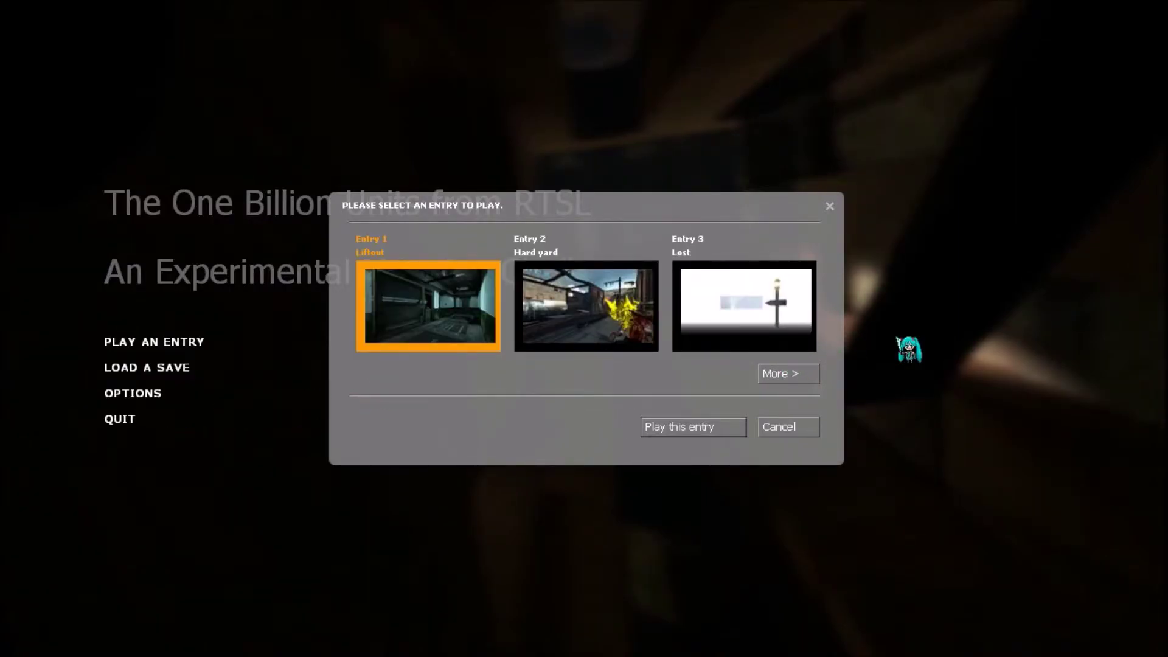